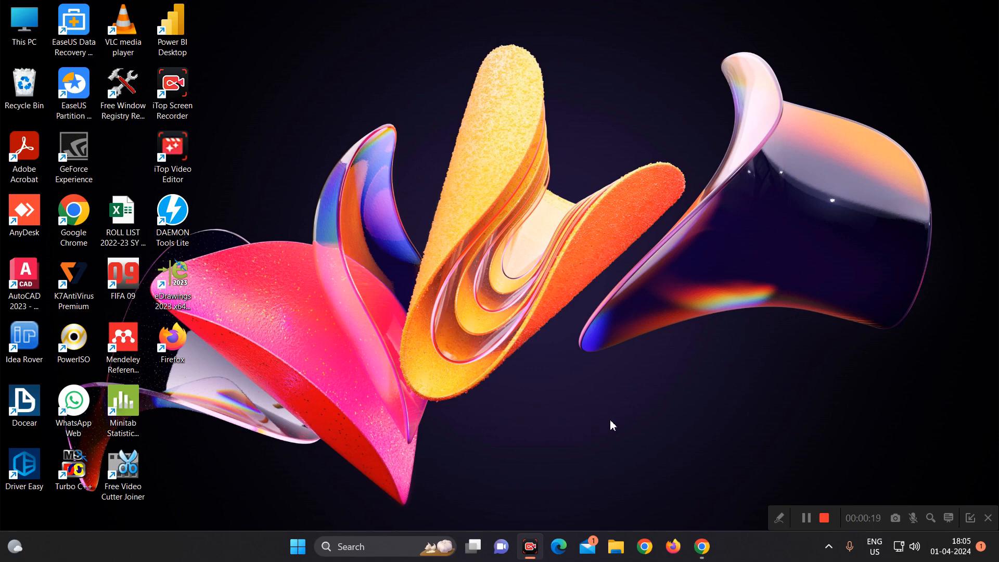
- Open Excel and create a new blank workbook
left_click(299, 547)
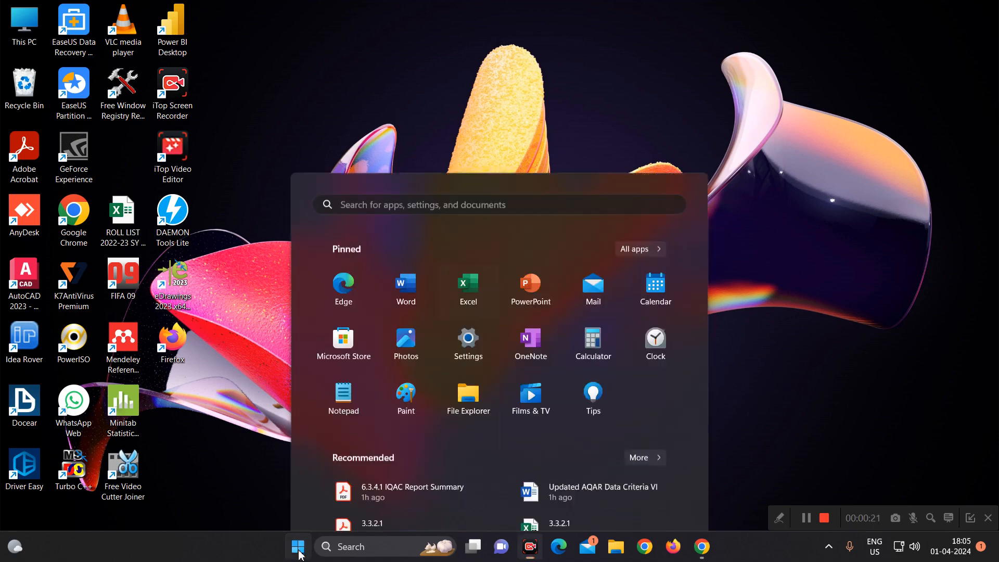
left_click(468, 172)
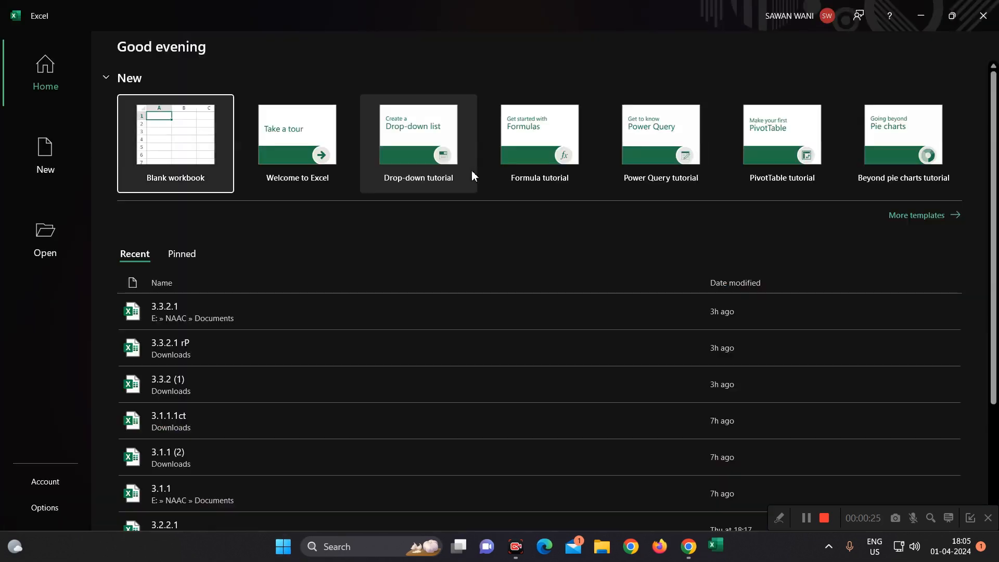
left_click(186, 145)
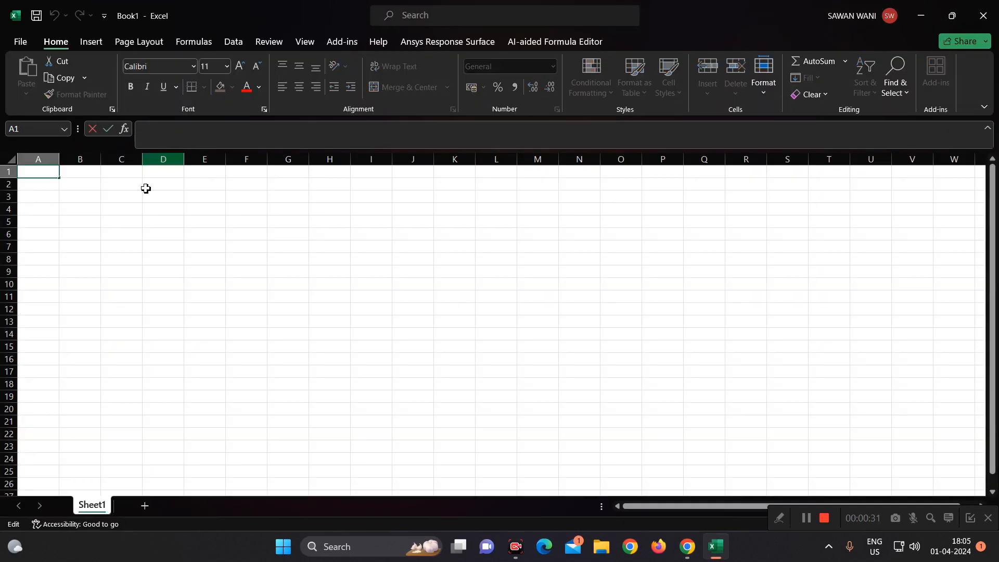
- Enter the column heading "Student" in cell B2 of the empty sheet
left_click(113, 211)
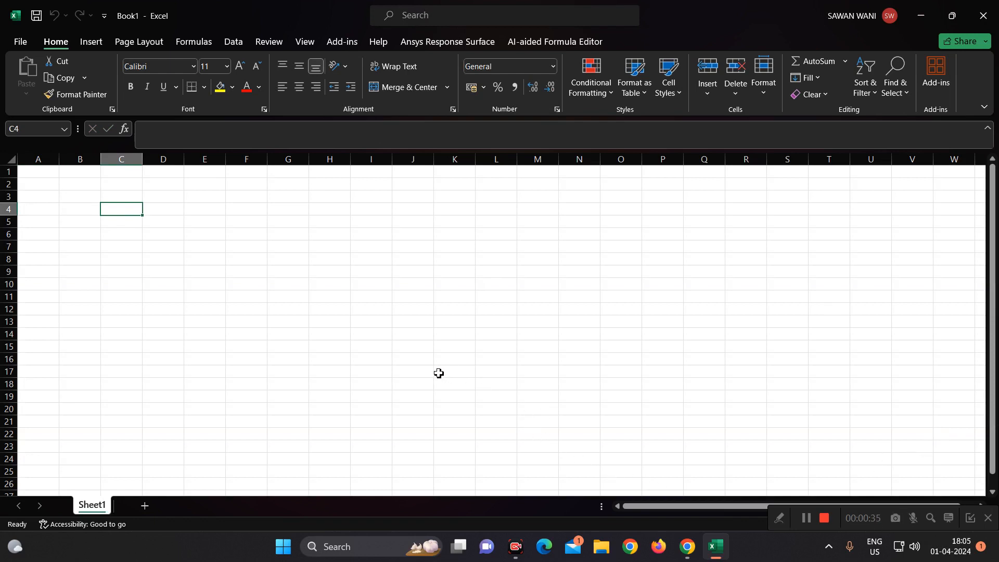
scroll(205, 272, "up", 5)
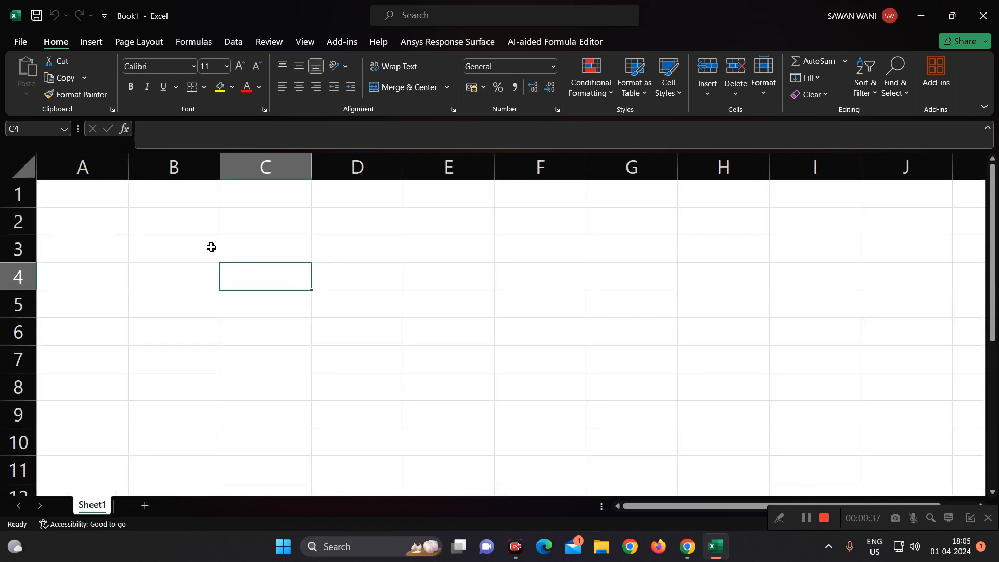
left_click(211, 247)
left_click(205, 221)
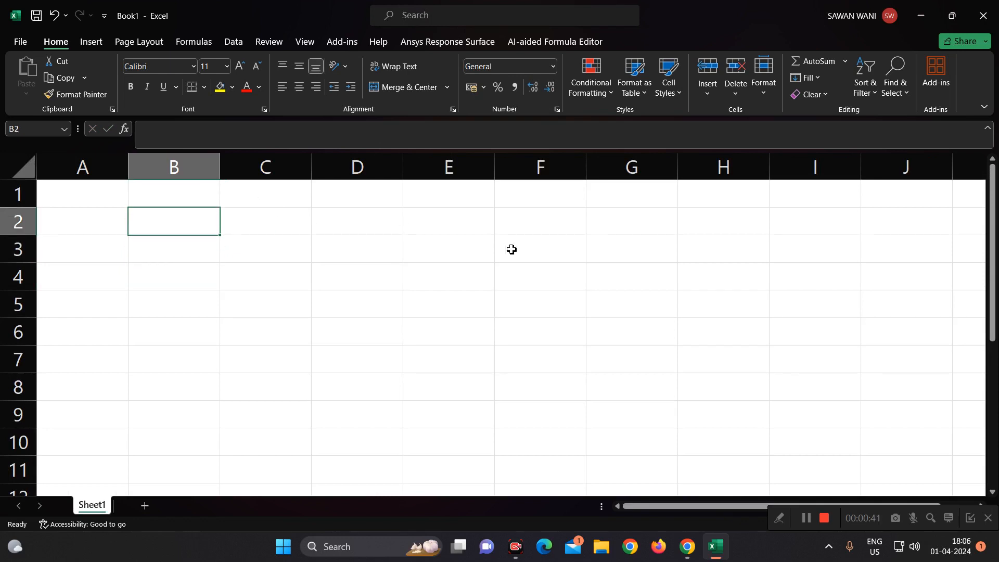
type("St")
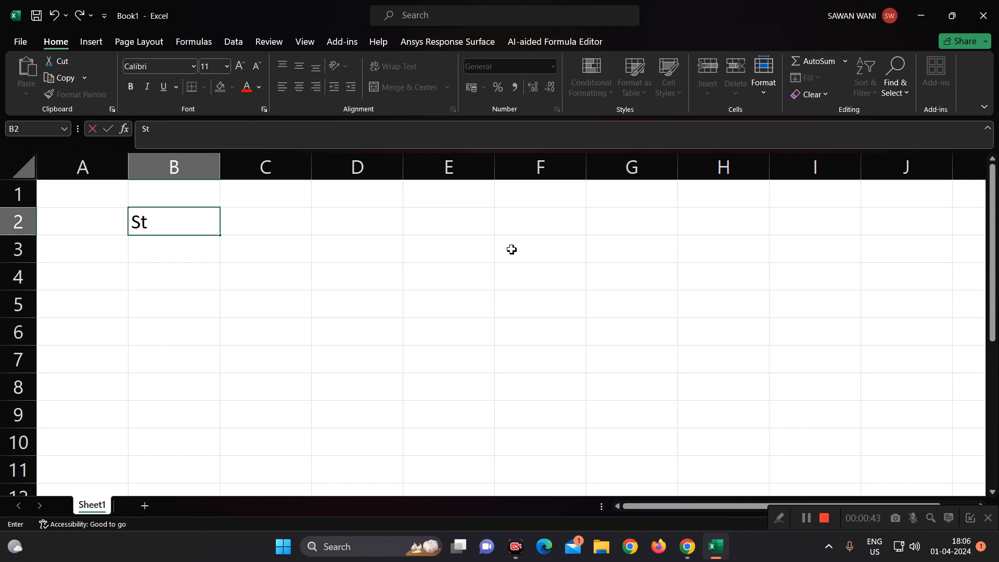
type("udent")
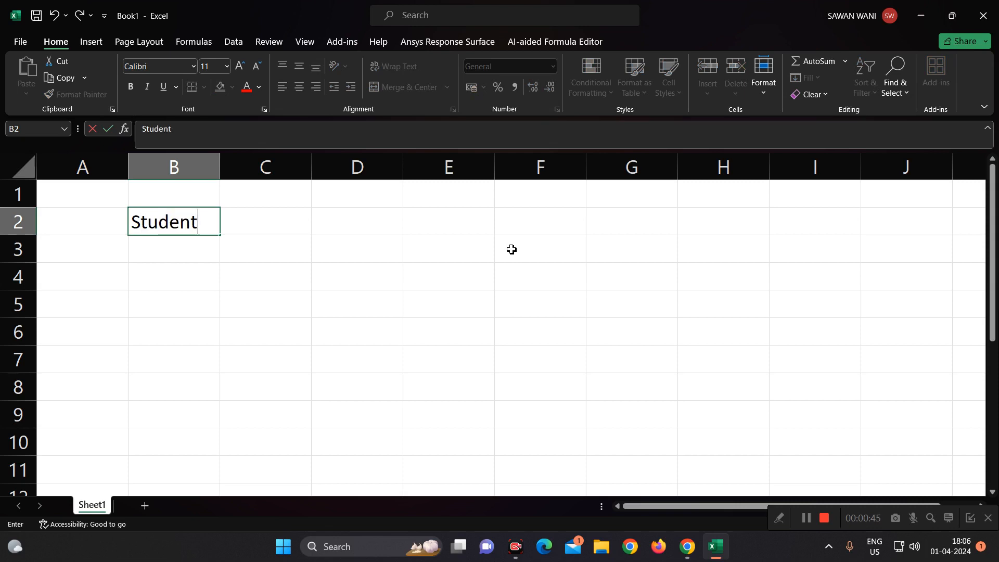
key("Return")
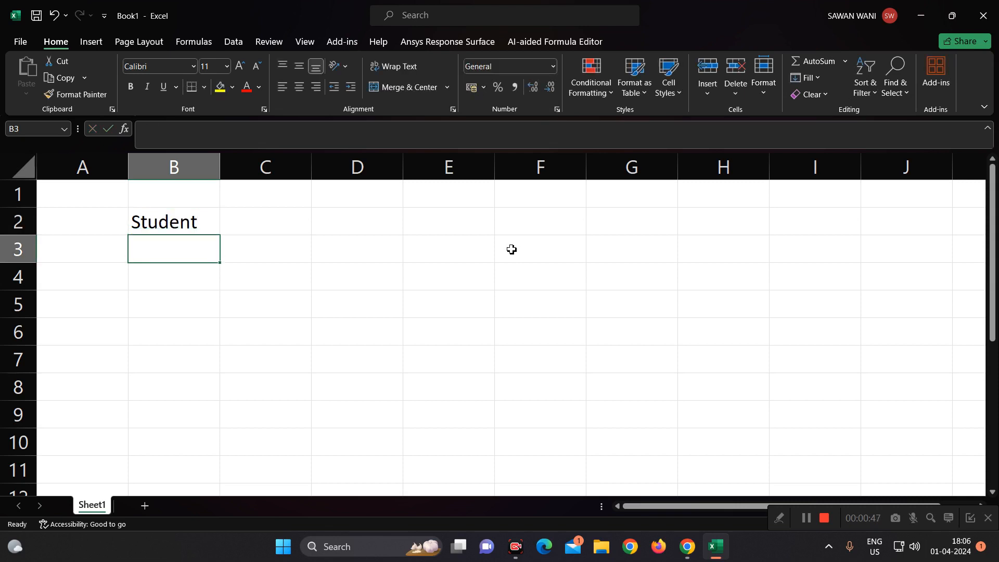
- Enter the column heading "marks" in cell C2, beside the Student heading
key("Up")
key("Right")
type("marks")
key("Return")
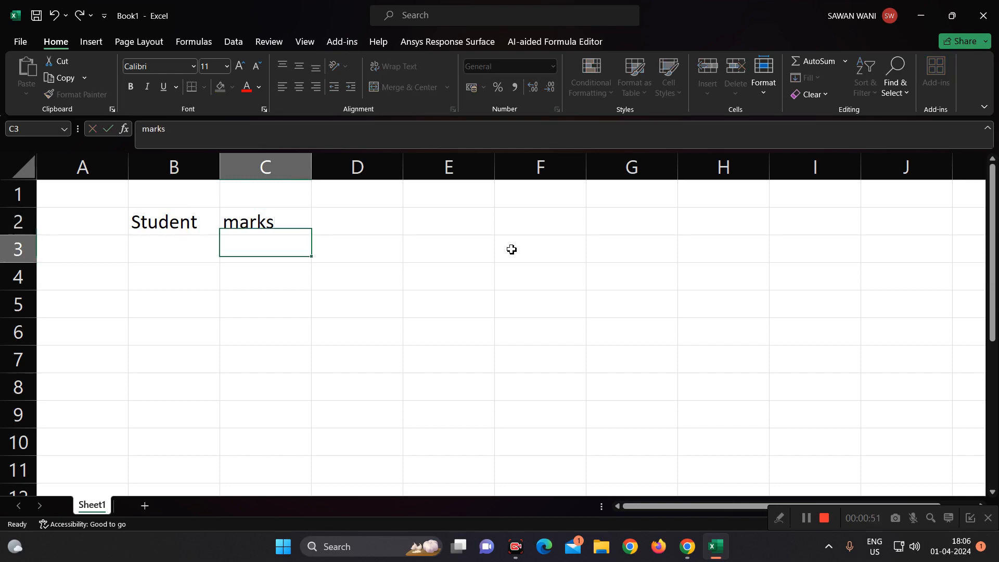
- List the students a, b, c, d and e in cells B3 to B7 under the Student heading
key("Left")
type("a")
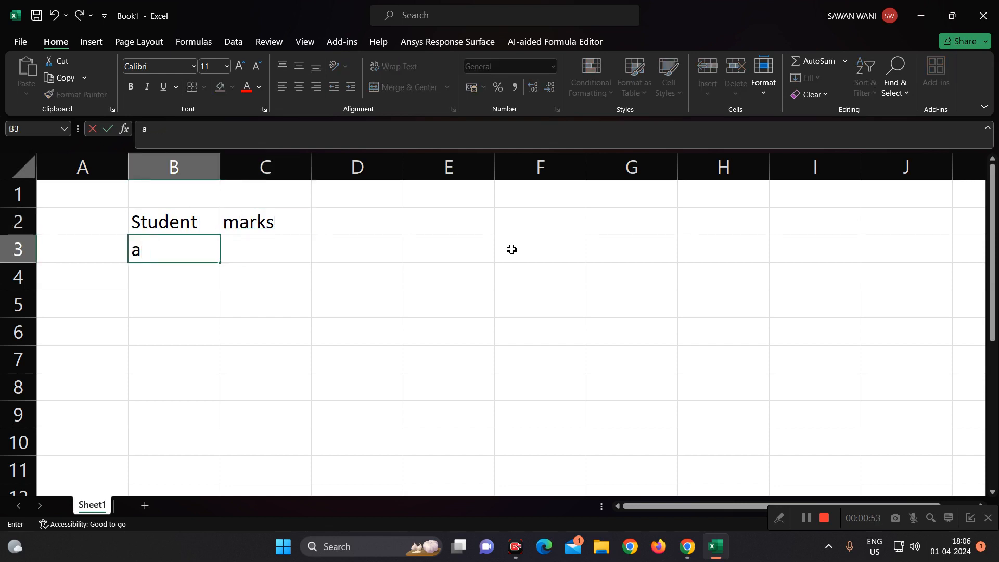
key("Return")
type("b")
key("Return")
type("c")
key("Return")
type("d")
key("Return")
type("e")
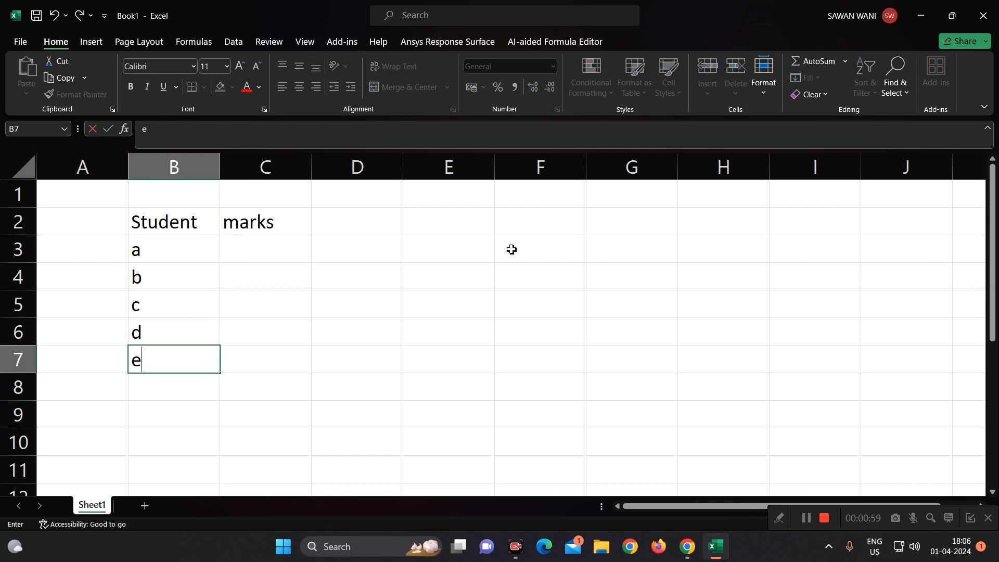
key("Tab")
- Enter the marks 50, 42, 90, 35 and 65 in cells C3 to C7 for students a to e
key("Up")
key("Up")
key("Up")
key("Up")
key("Up")
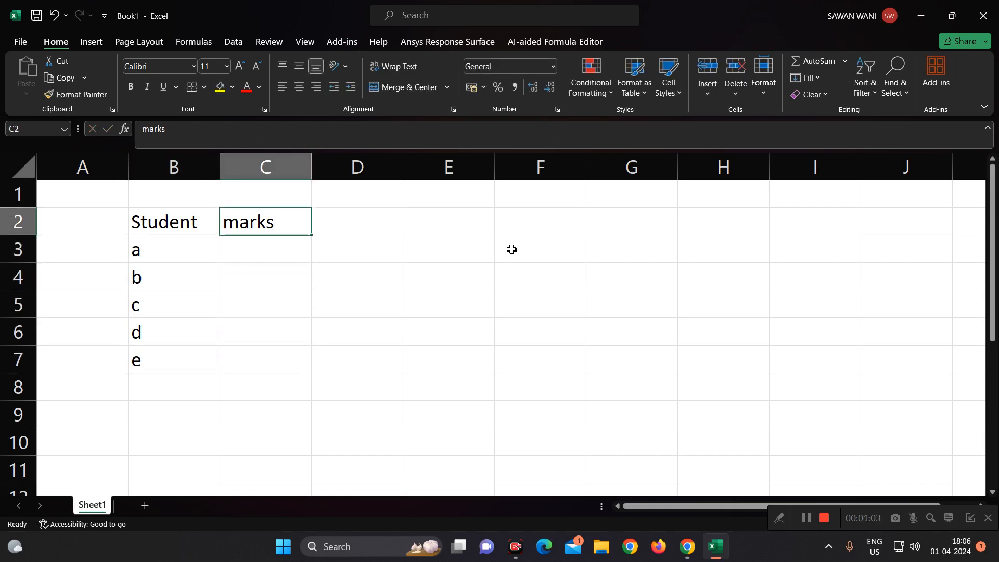
key("Down")
type("50")
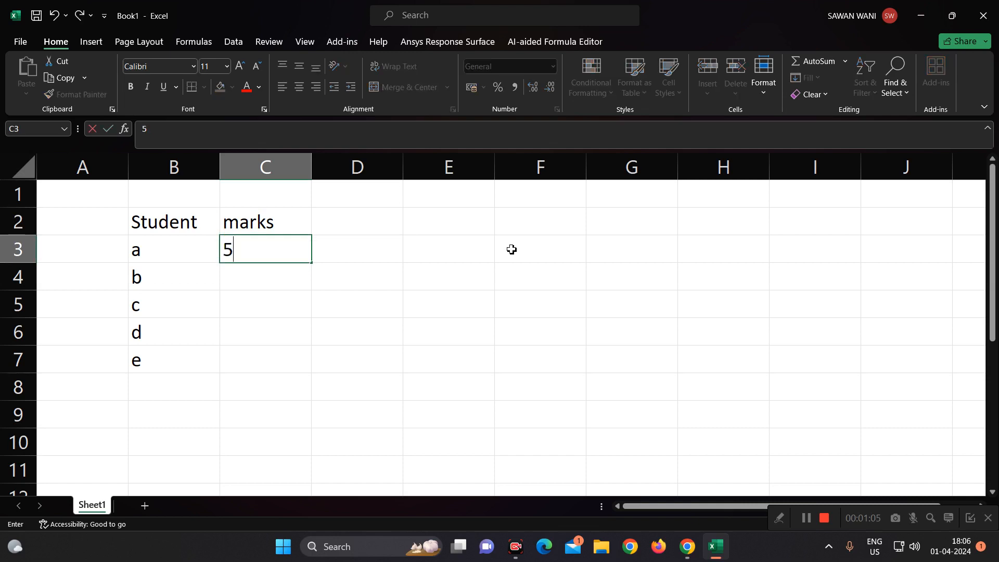
key("Return")
type("4")
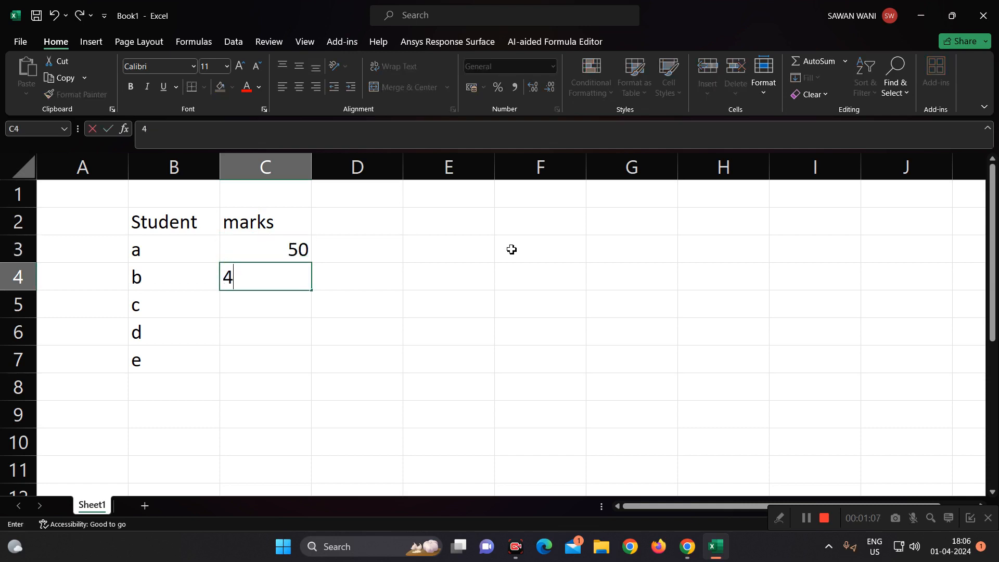
type("2")
key("Return")
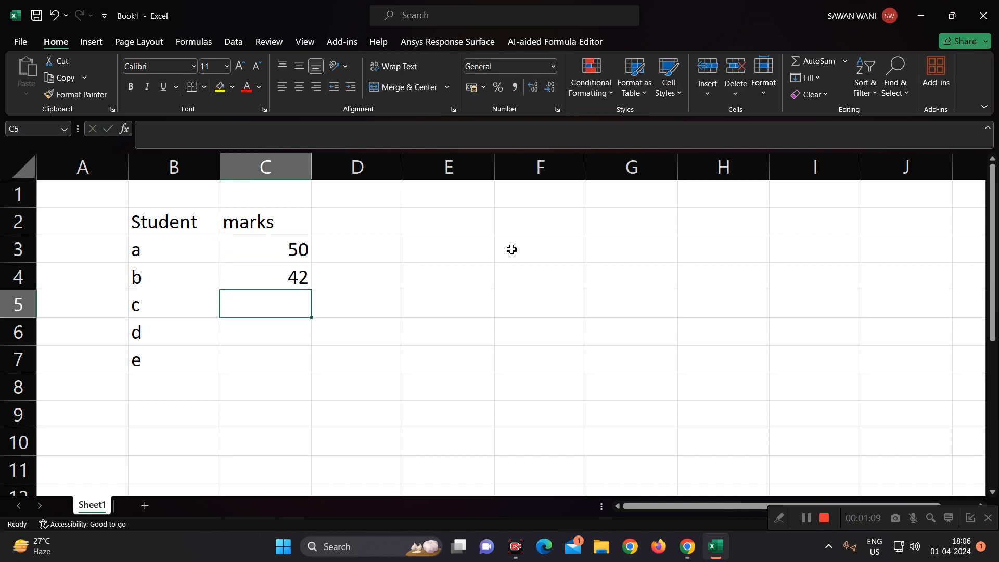
type("90")
key("Return")
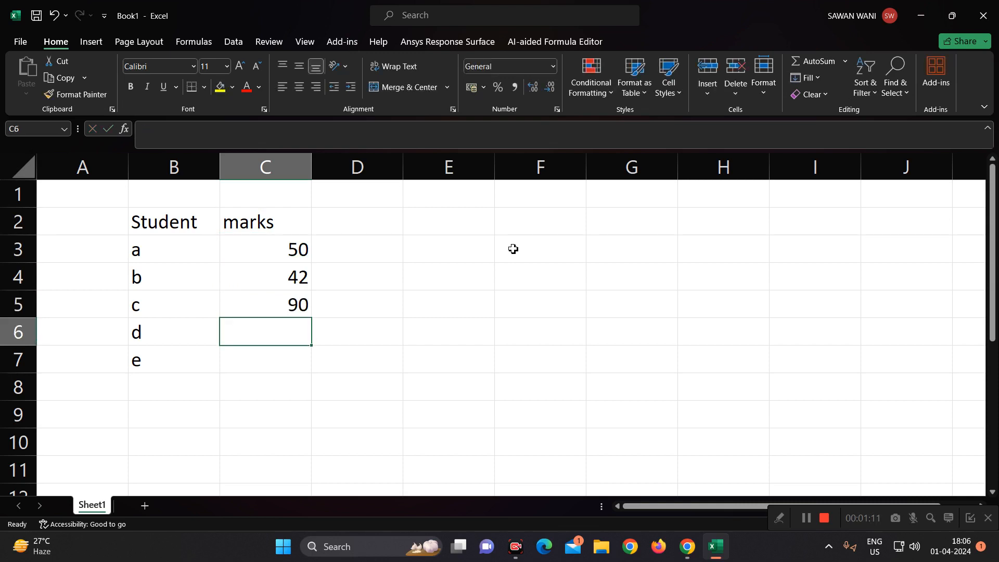
type("35")
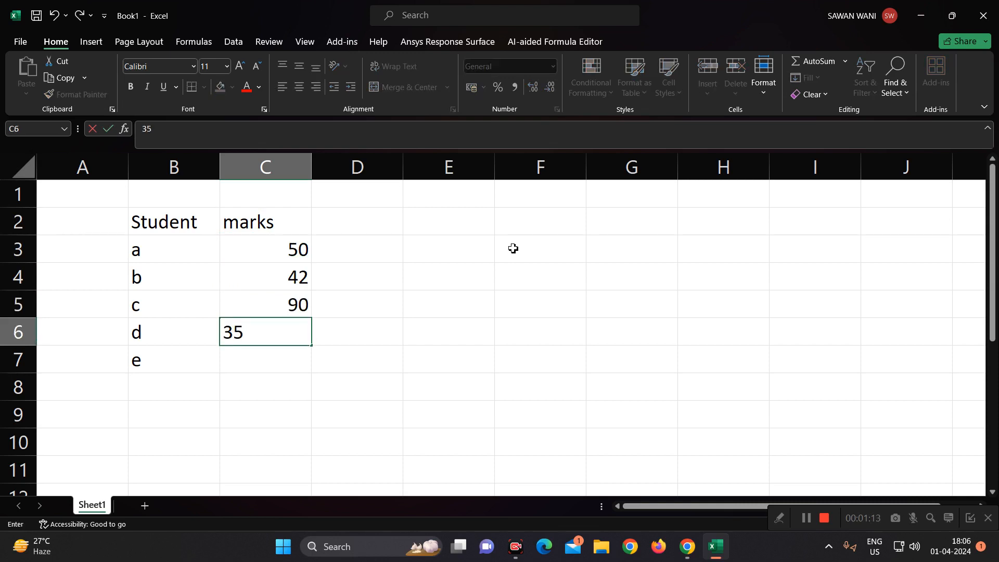
key("Return")
type("65")
key("Return")
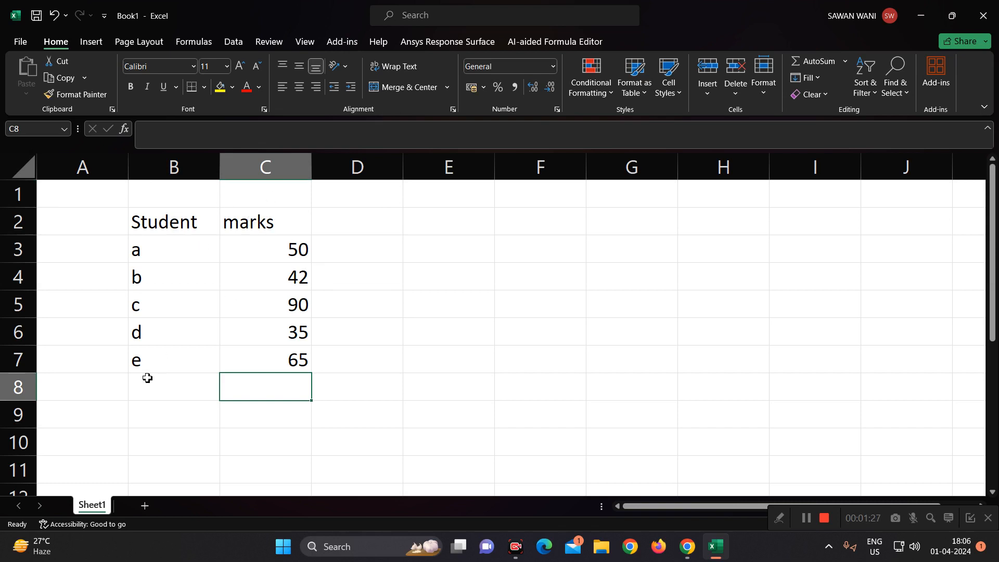
- Insert a basic 2-D line chart from the data in B2:C7, and shrink it to sit beside the table over columns E to H
left_click_drag(165, 221, 289, 359)
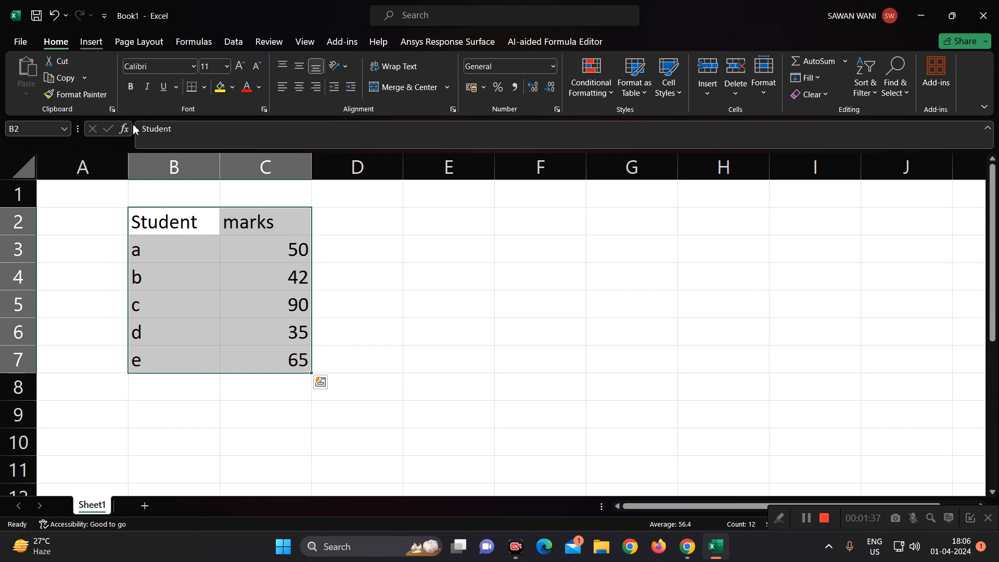
left_click(91, 41)
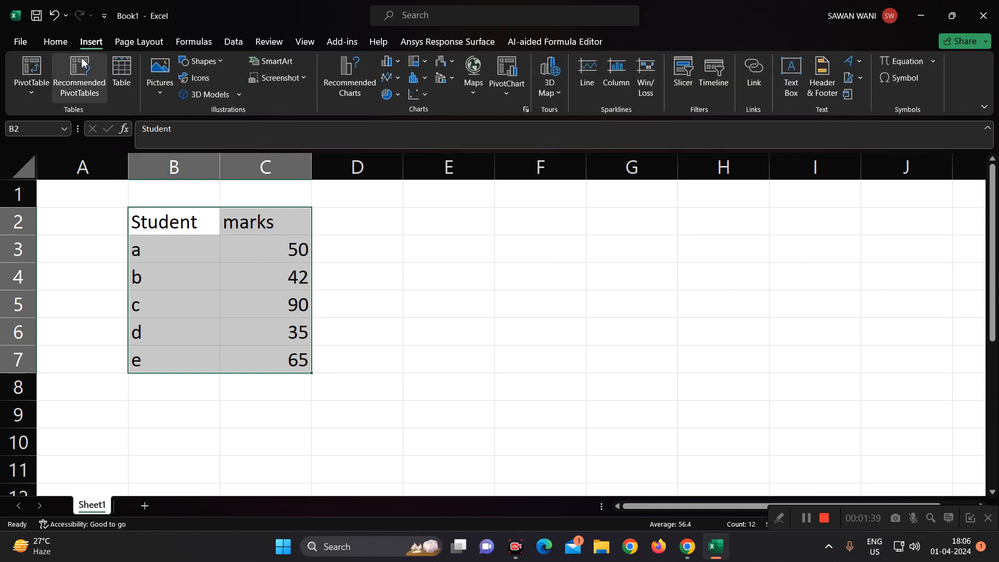
left_click(398, 79)
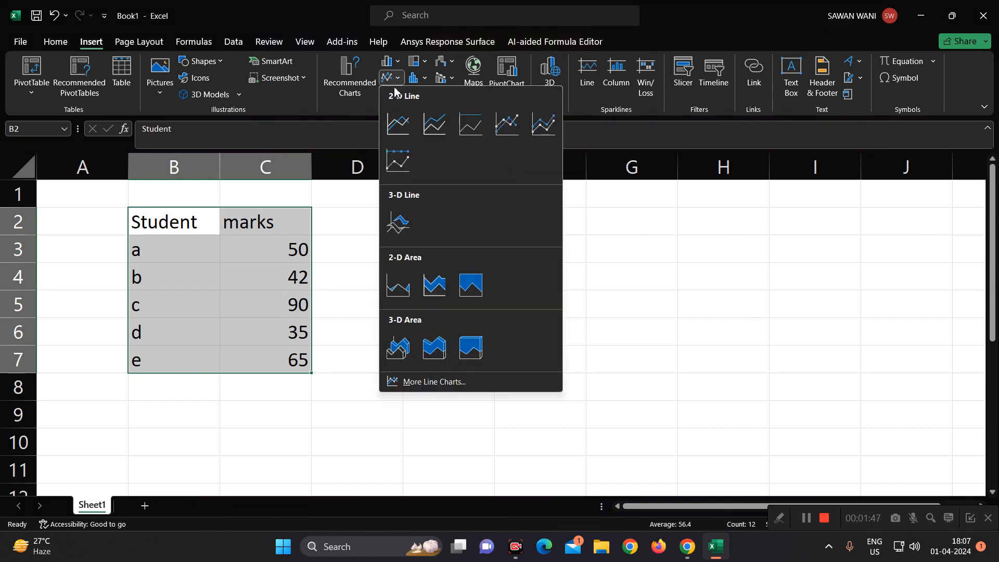
left_click(406, 128)
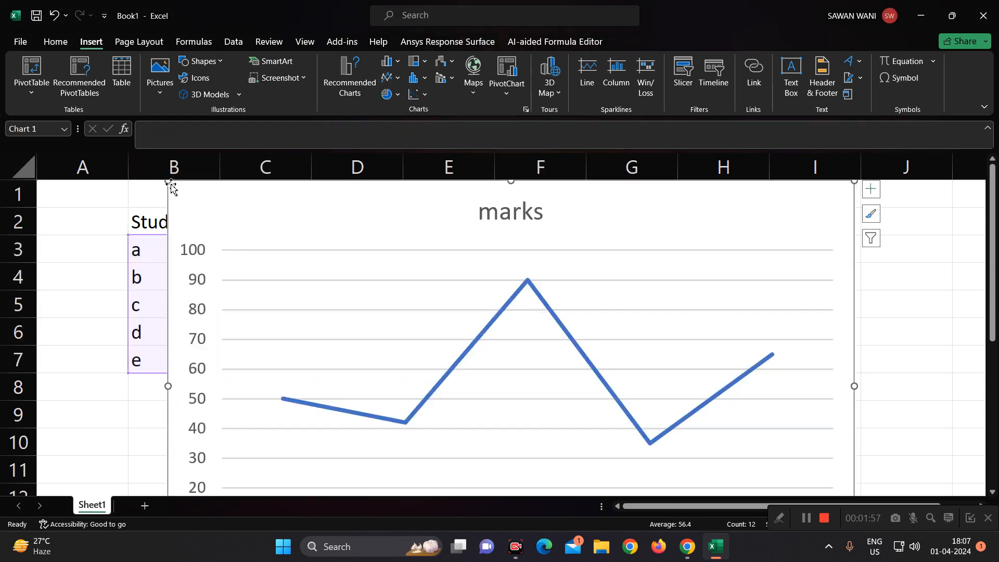
left_click_drag(170, 185, 441, 205)
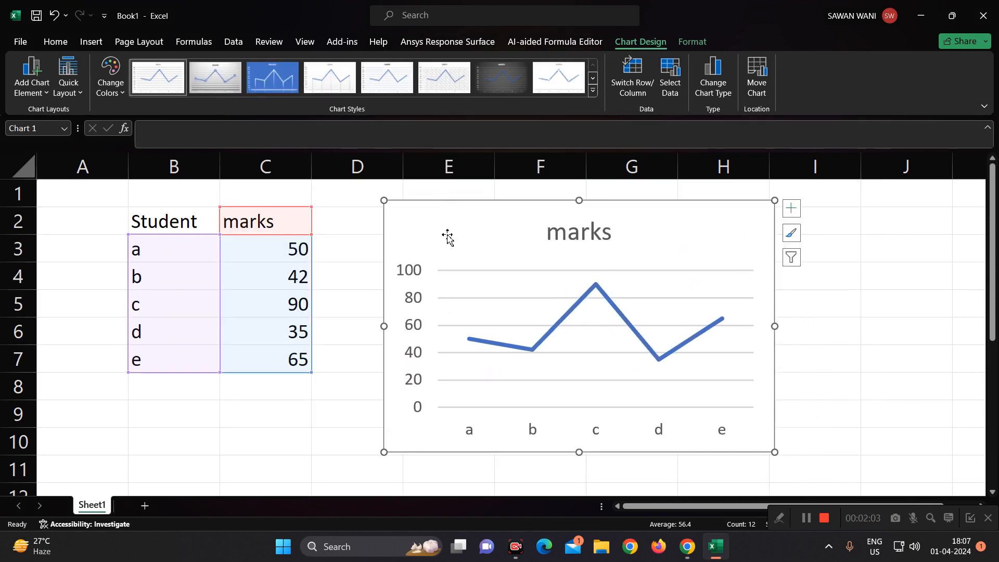
left_click_drag(384, 451, 408, 443)
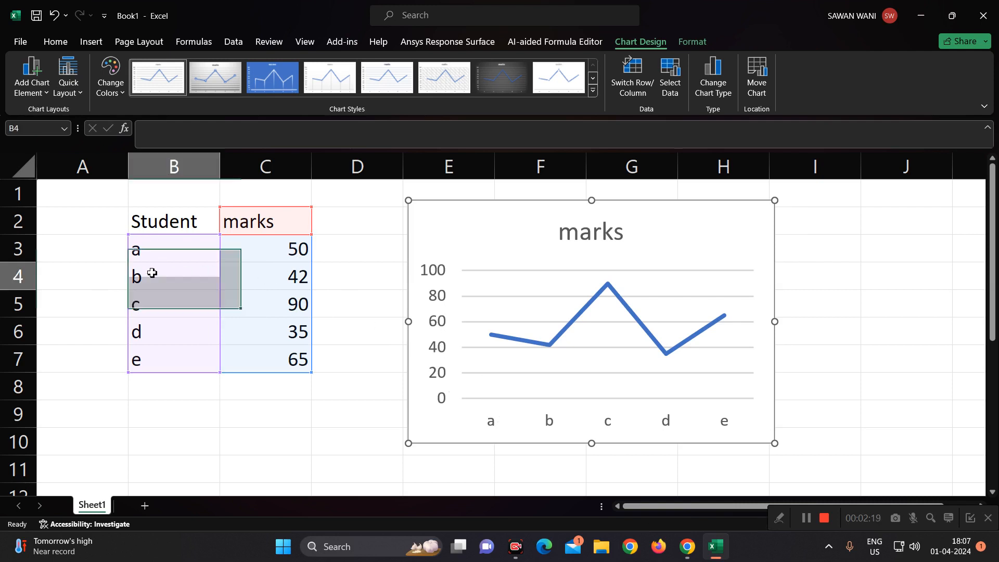
- Compare the marks of each student in the table with the corresponding points on the line chart
left_click(289, 277)
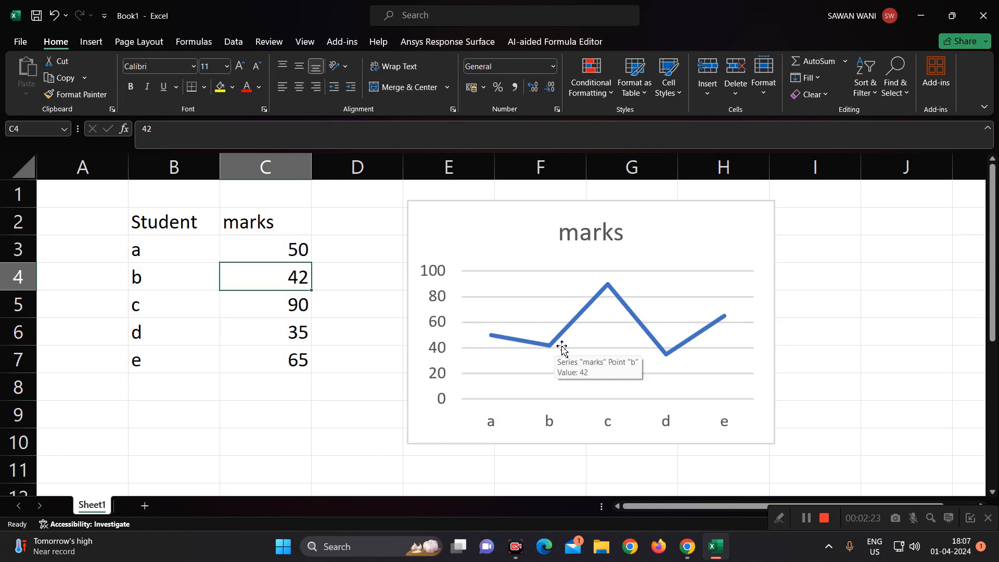
left_click(151, 306)
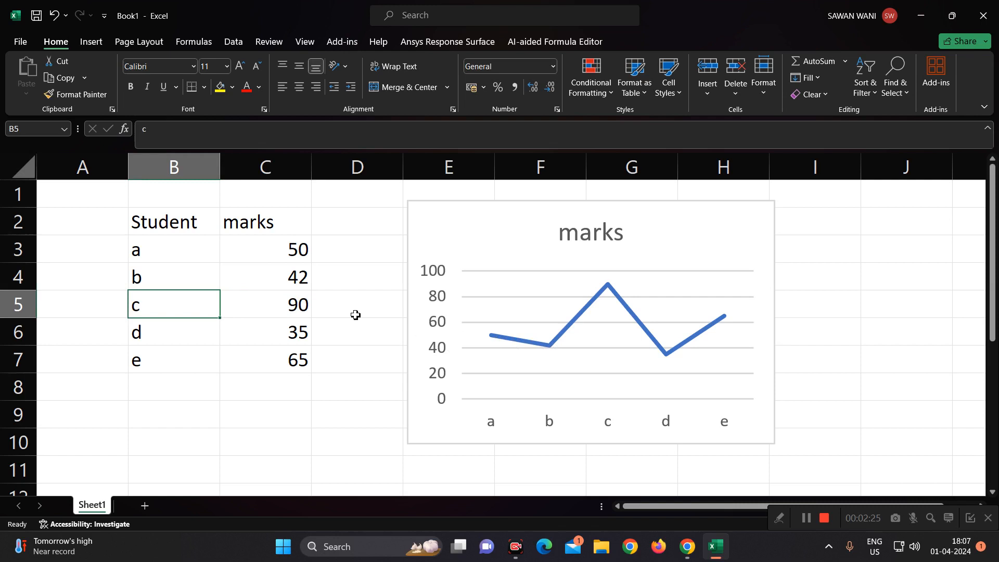
left_click(314, 308)
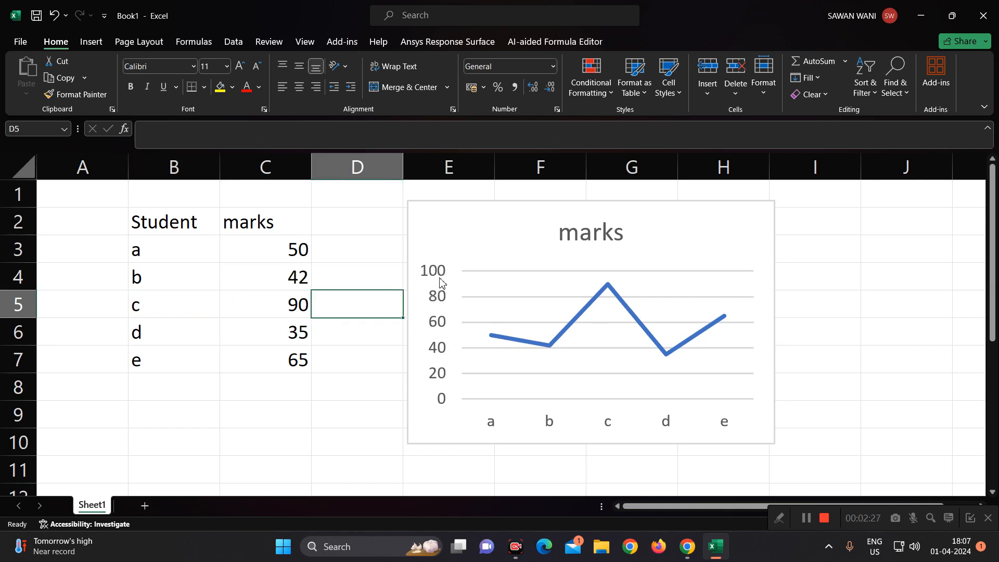
left_click(152, 335)
left_click(271, 336)
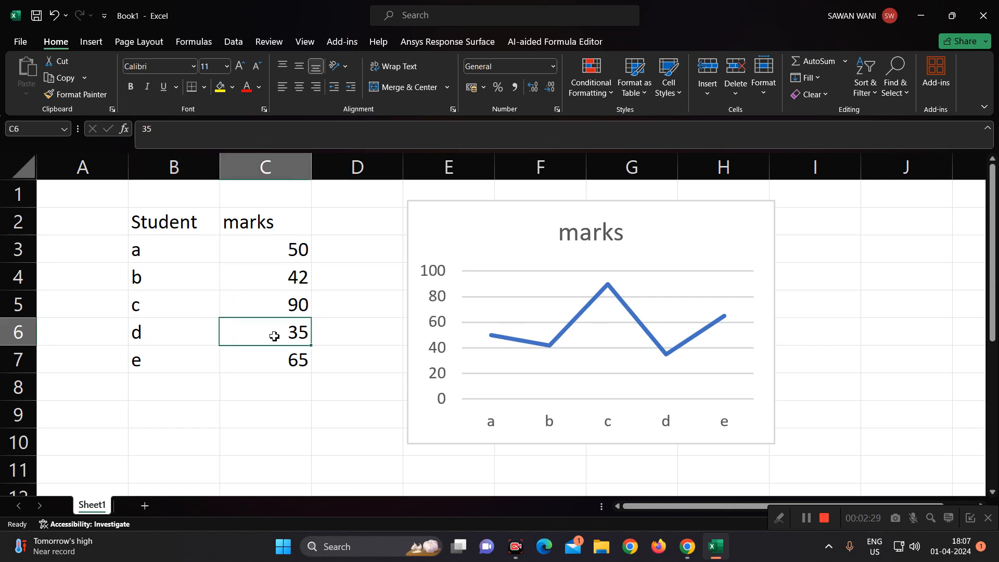
mouse_move(639, 348)
left_click(297, 359)
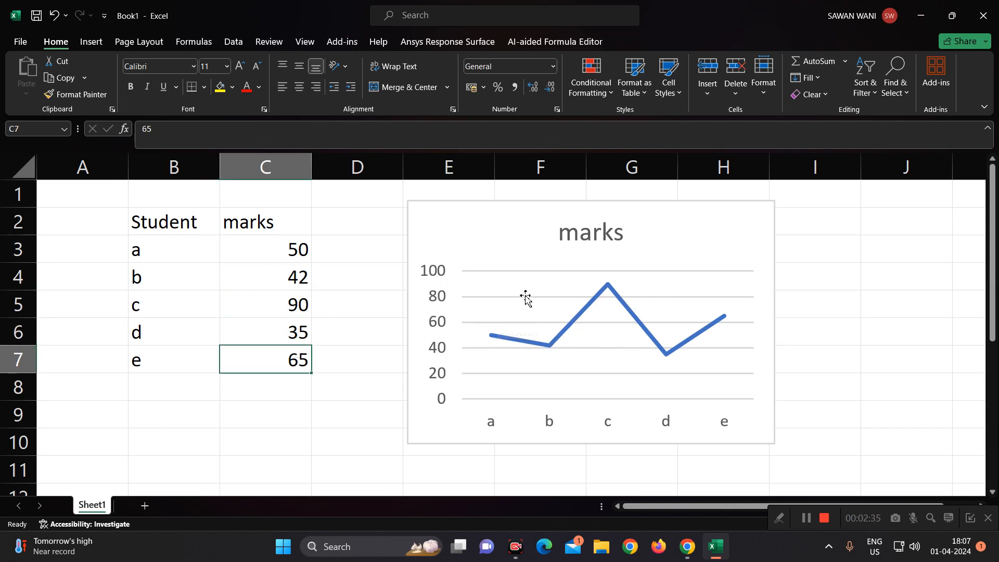
left_click(294, 256)
left_click(290, 340)
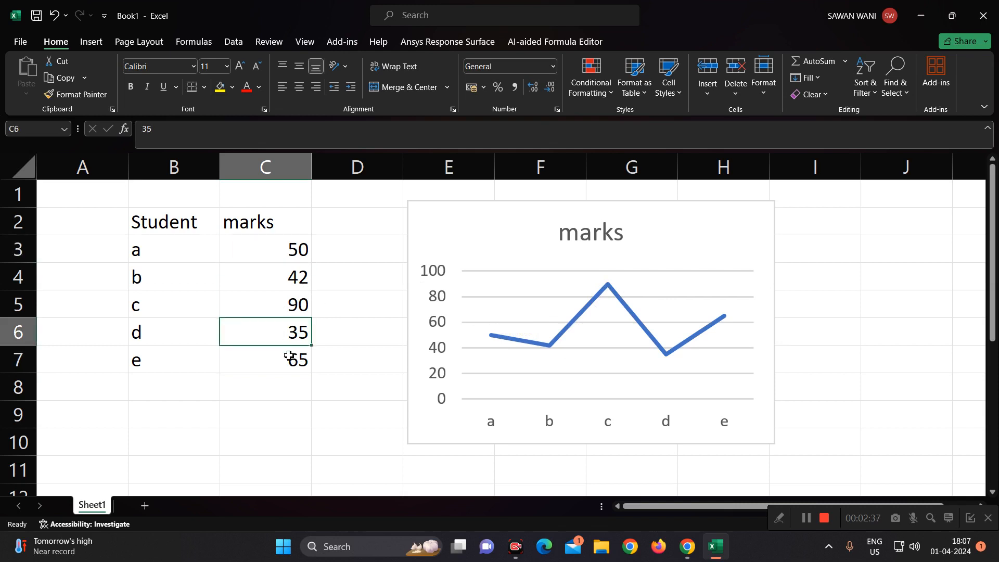
left_click(290, 352)
left_click(282, 256)
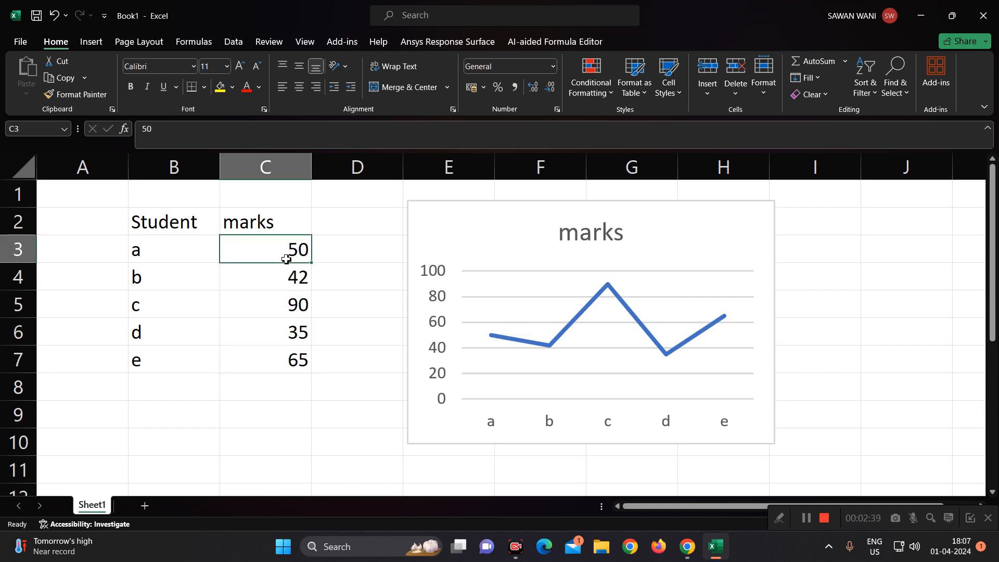
- Change student b's marks in cell C4 to 80
left_click(285, 280)
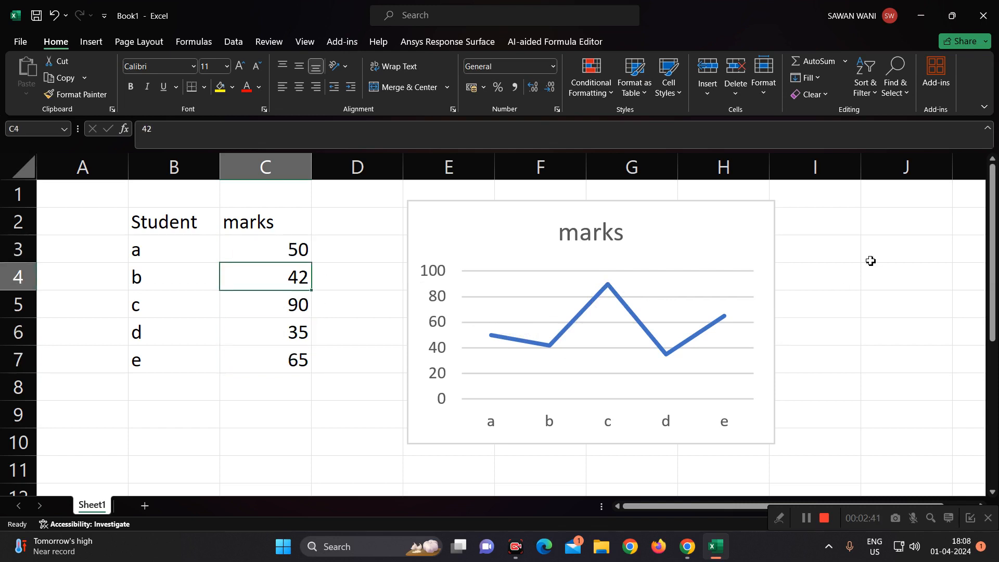
type("80")
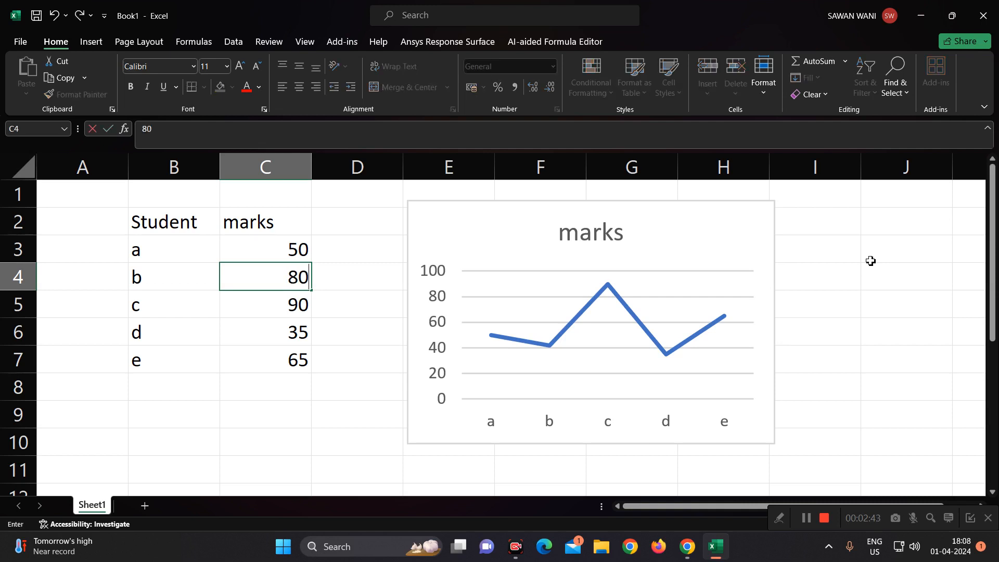
key("Return")
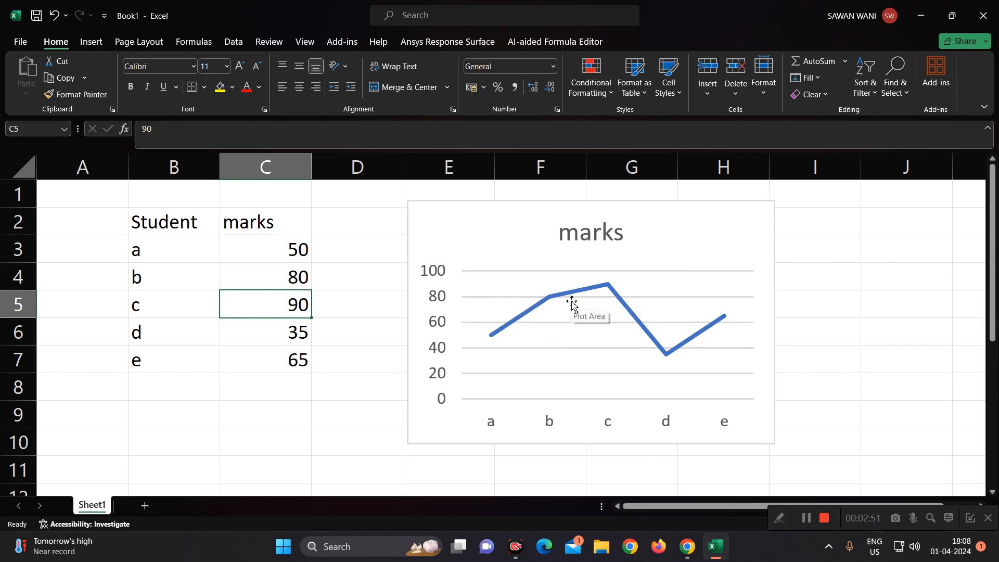
- Change student c's marks in cell C5 to 45, and add student f with 70 marks in row 8
type("45")
key("Return")
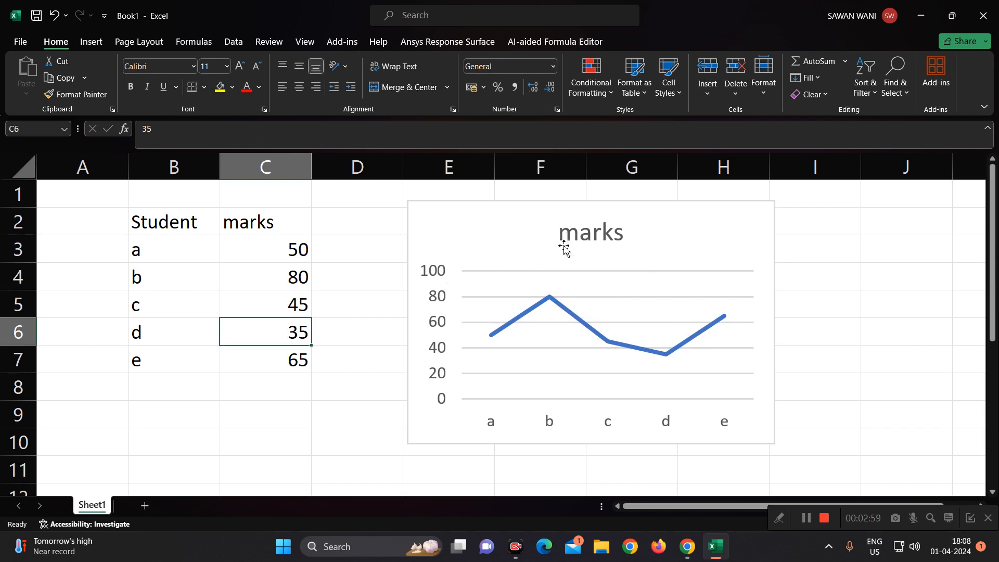
left_click(163, 388)
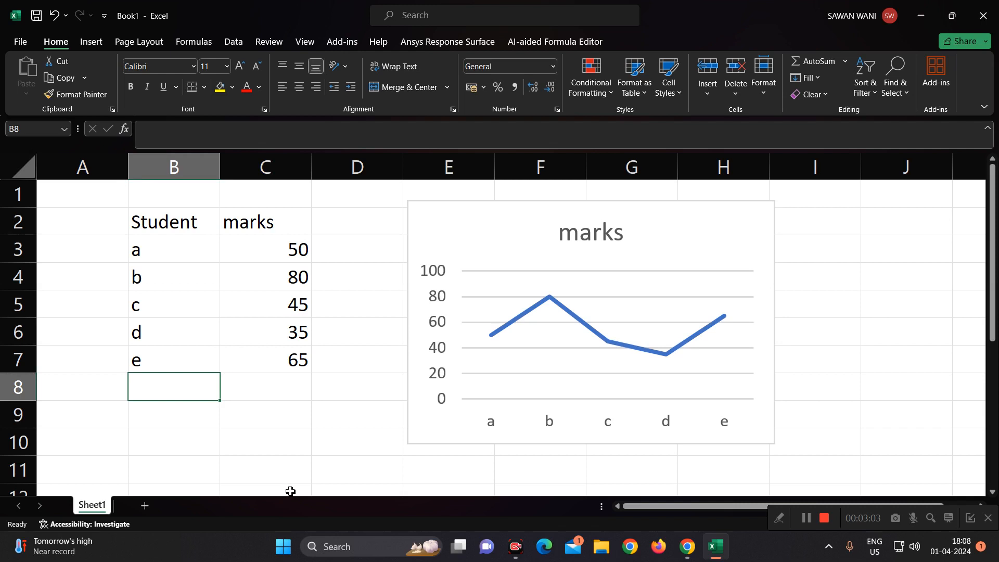
type("f")
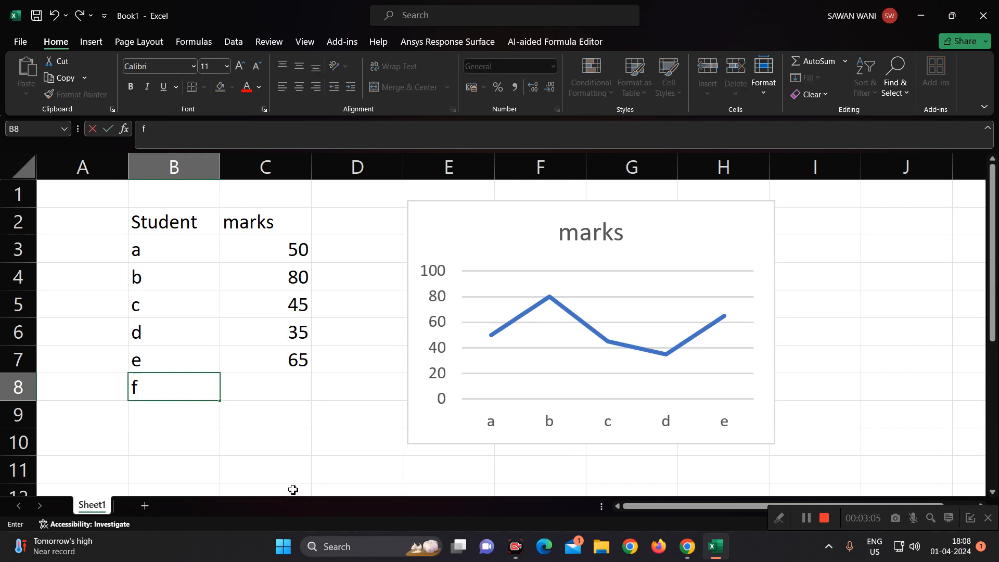
key("Tab")
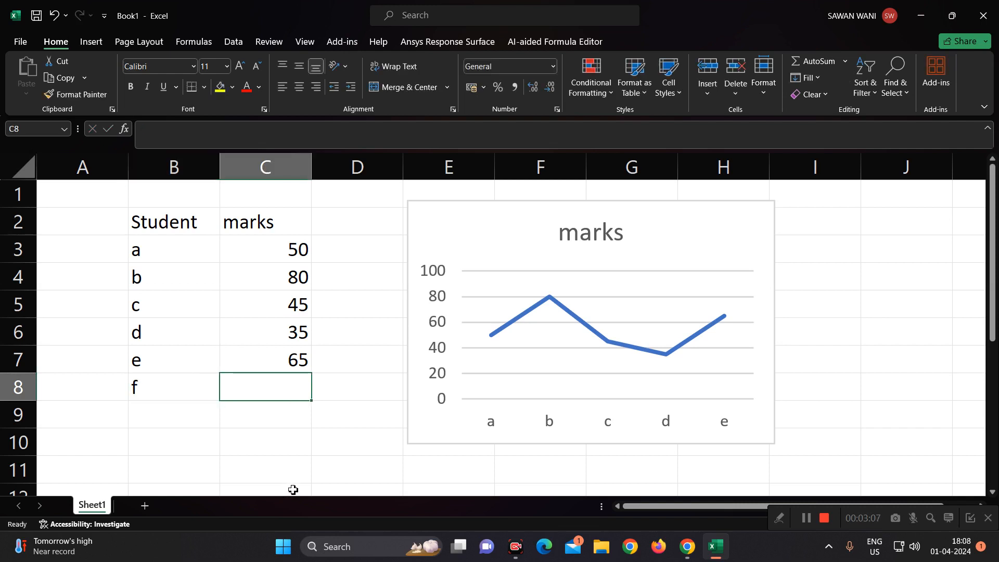
type("70")
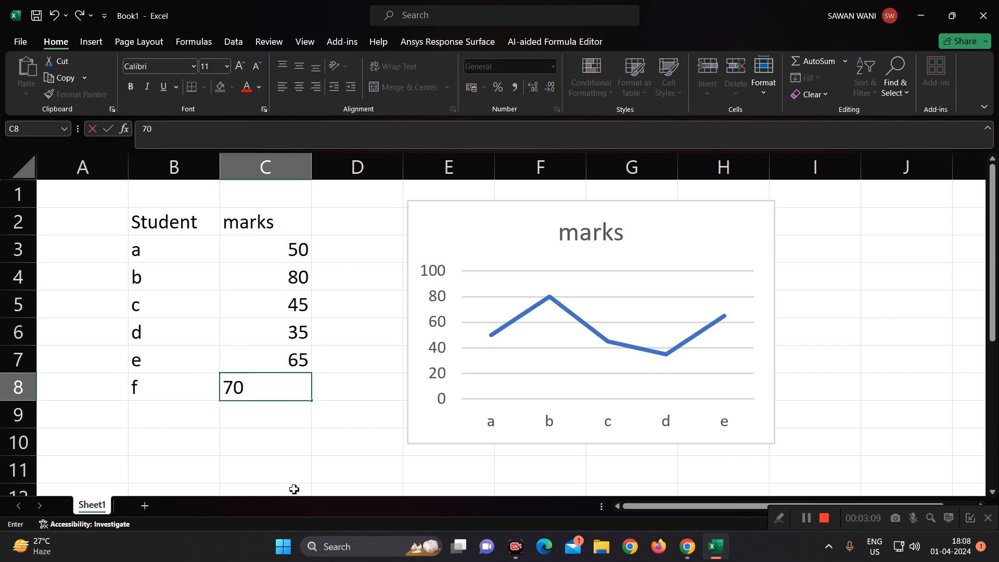
key("Return")
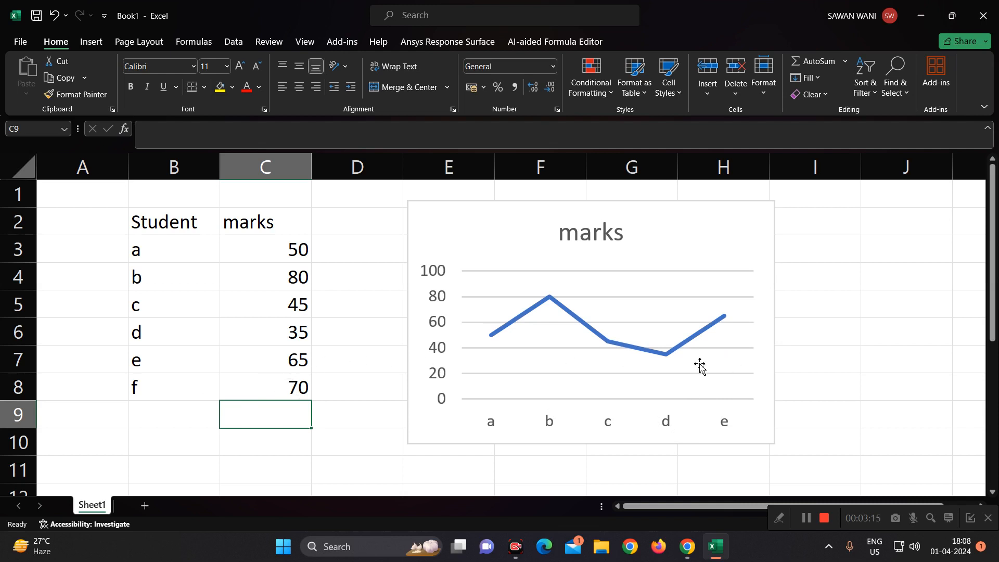
- Extend the line chart's source range down to row 8 so that it includes student f
left_click(673, 262)
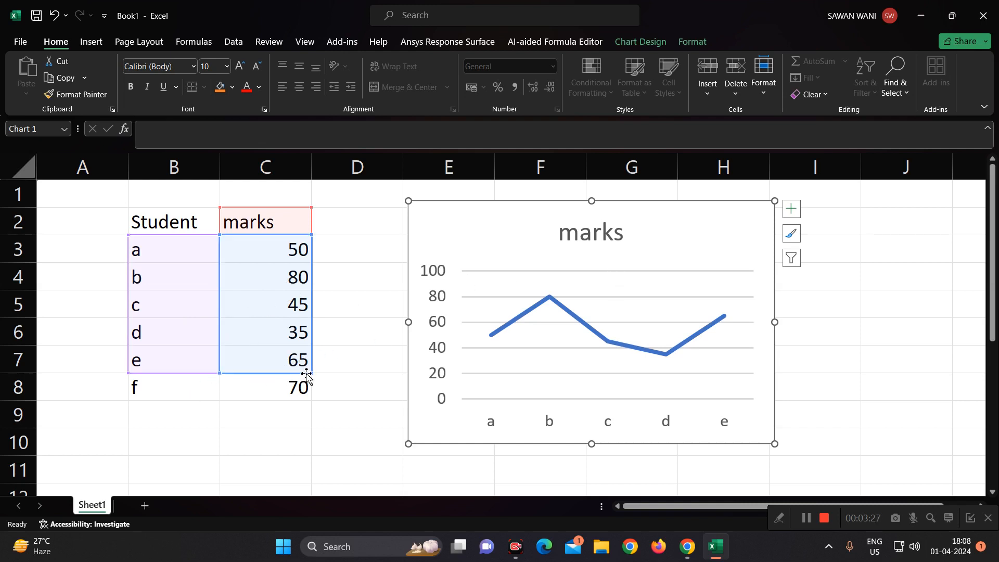
left_click_drag(220, 373, 221, 396)
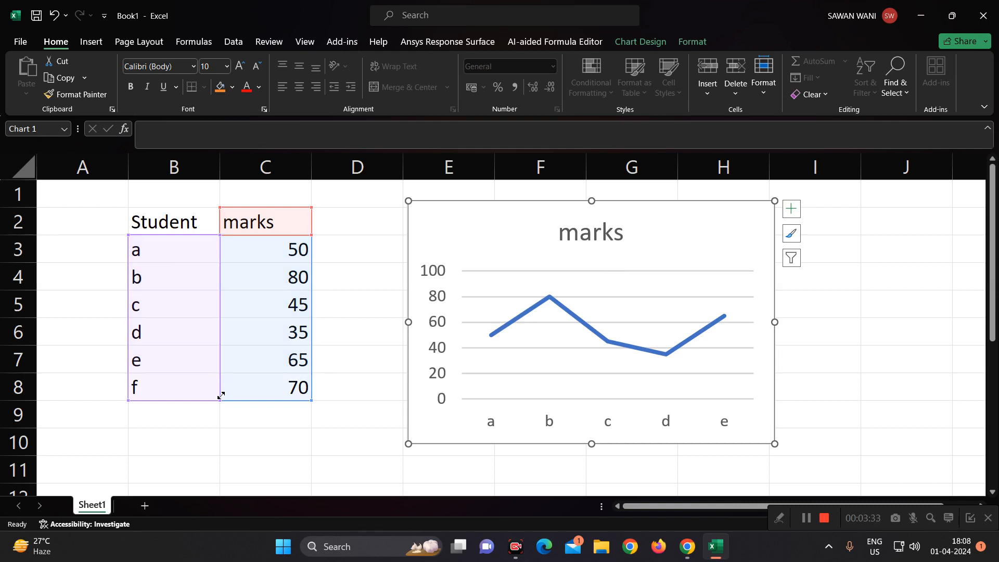
left_click_drag(220, 396, 219, 395)
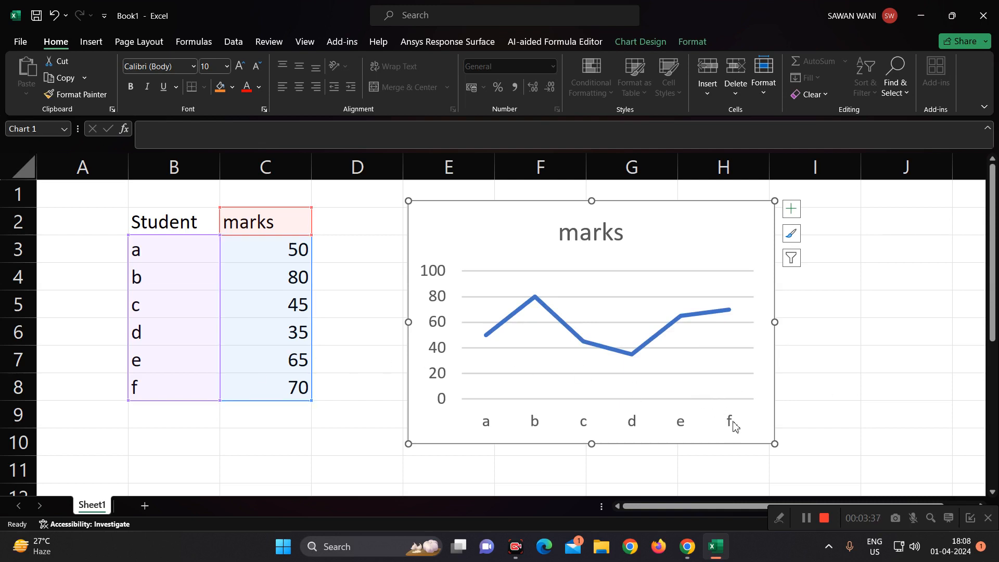
- Add data labels to the marks line in the chart
left_click(728, 310)
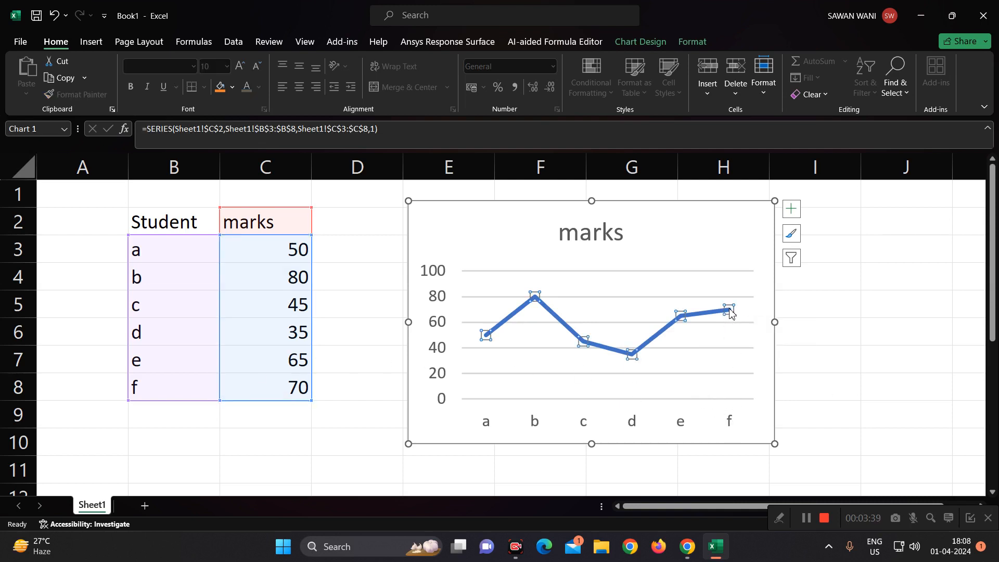
right_click(730, 311)
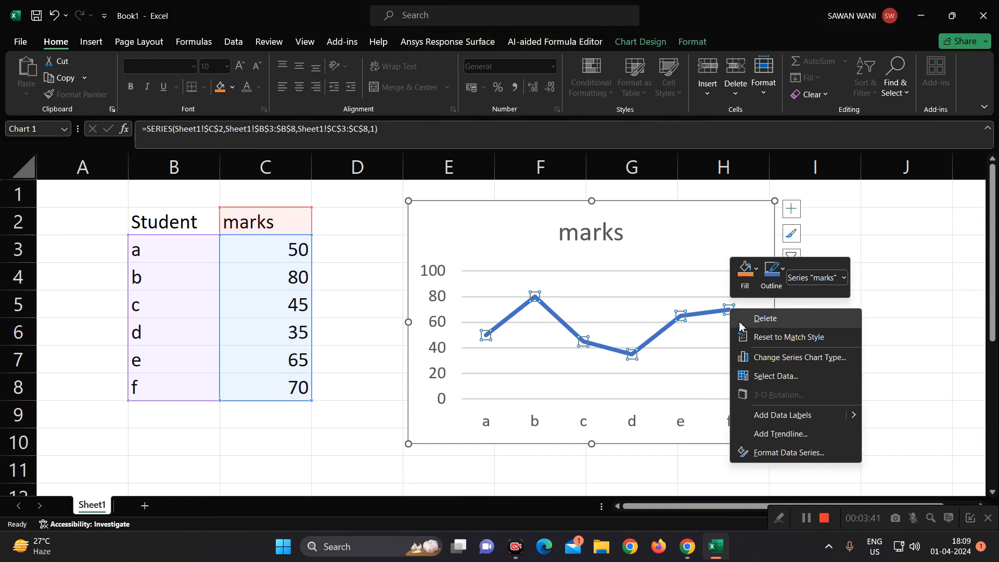
left_click(789, 415)
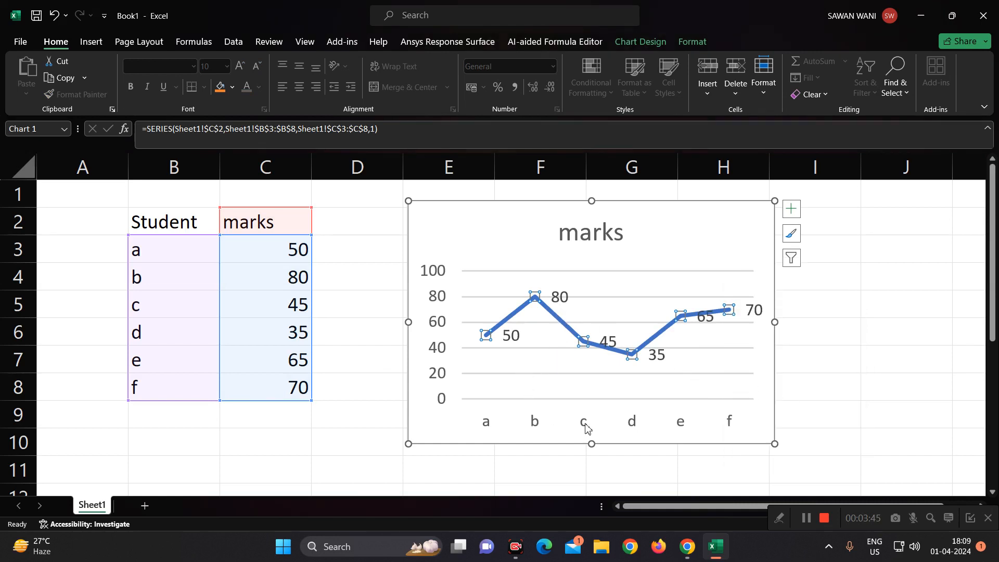
left_click(865, 392)
- Move the data label 45 slightly above the line and the data label 65 just below the line
left_click(701, 308)
left_click_drag(701, 308, 687, 297)
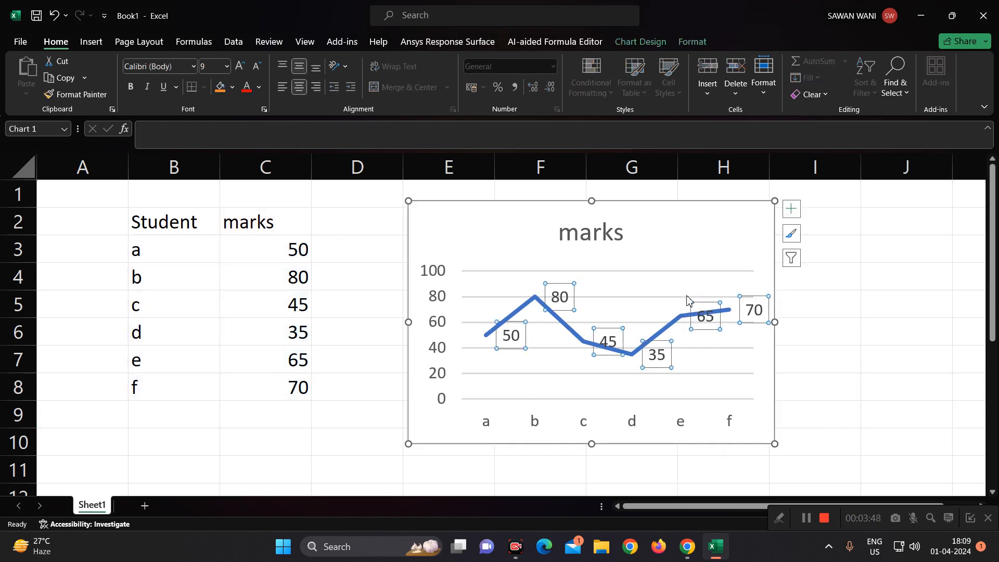
left_click(608, 331)
left_click_drag(607, 331, 608, 318)
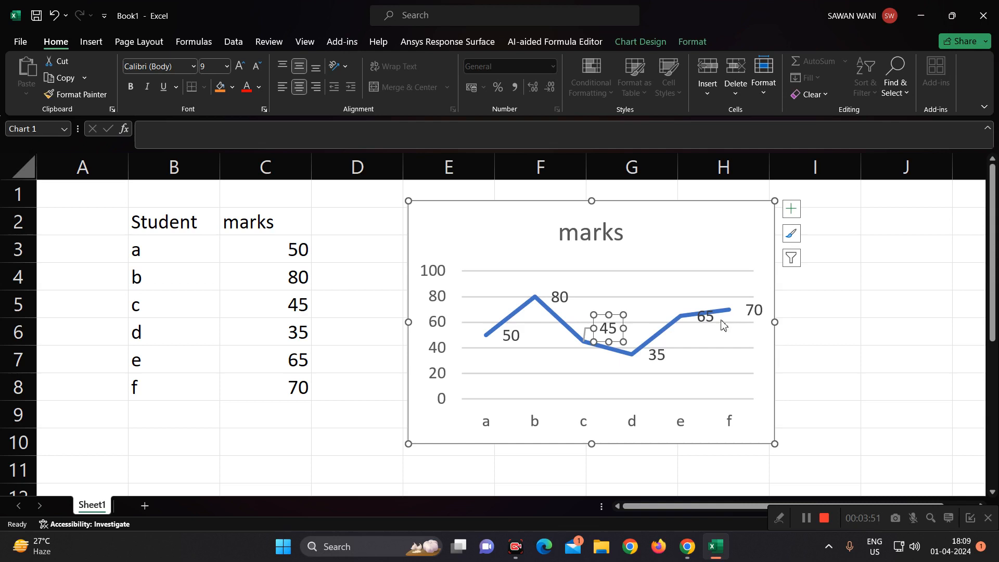
left_click(706, 316)
left_click_drag(706, 316, 705, 330)
left_click(830, 343)
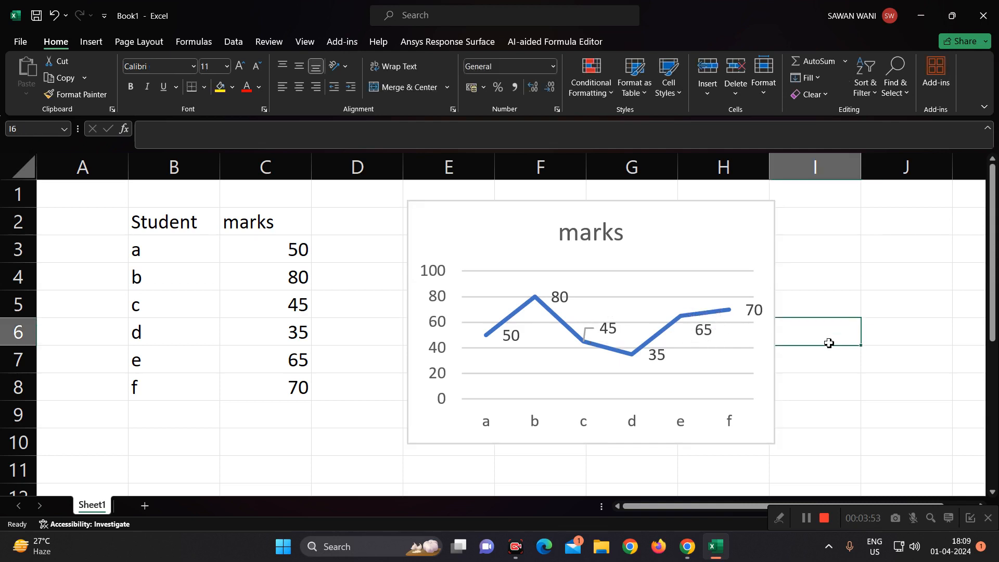
- Change student f's marks in cell C8 to 30, and move student e's data label above its point on the line
left_click(295, 390)
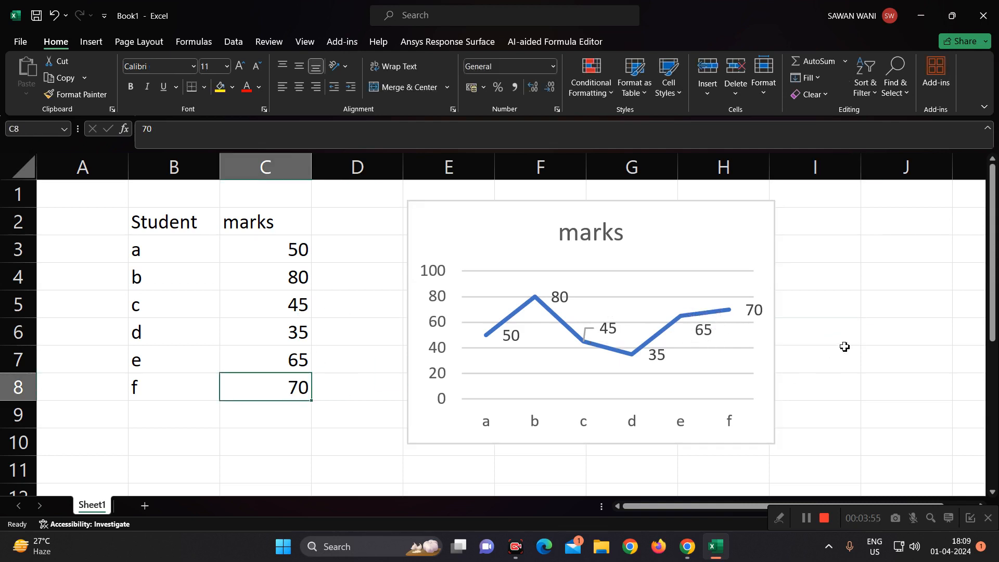
type("30")
key("Return")
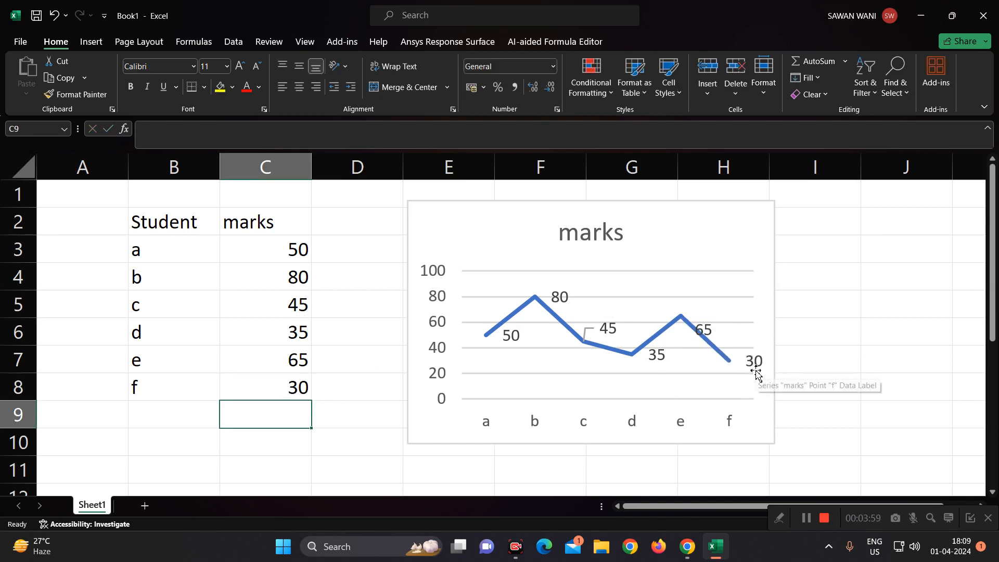
left_click_drag(704, 333, 686, 291)
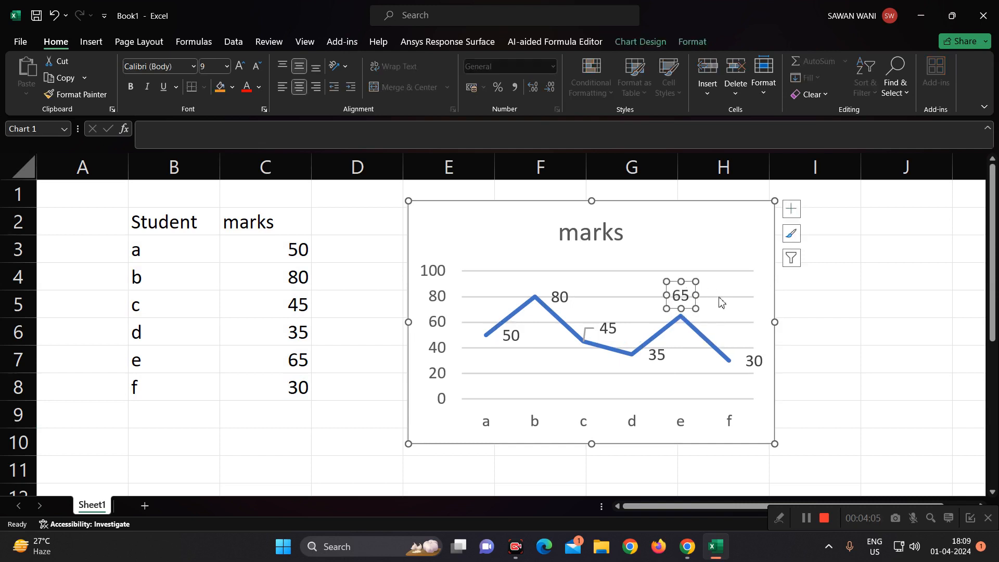
left_click(824, 330)
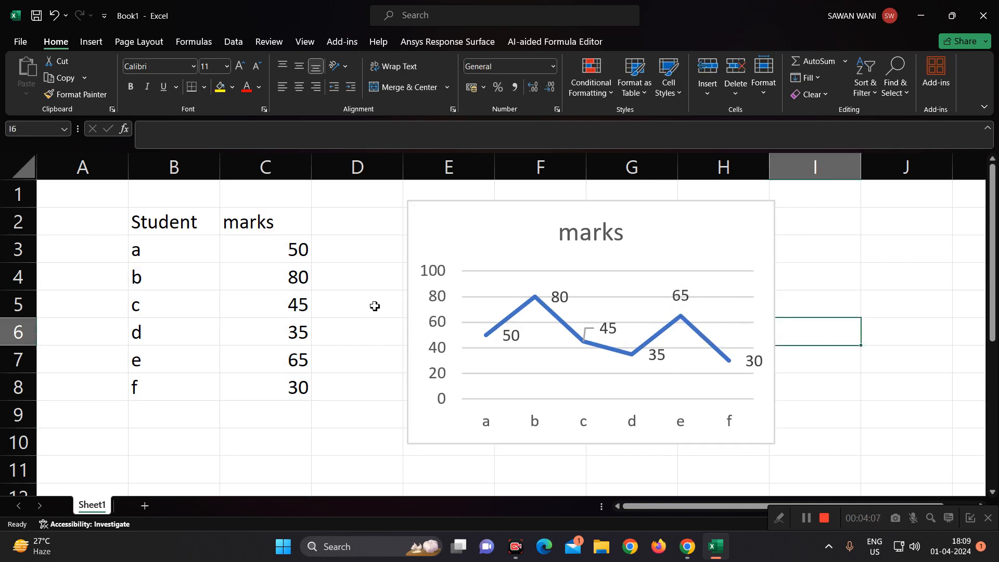